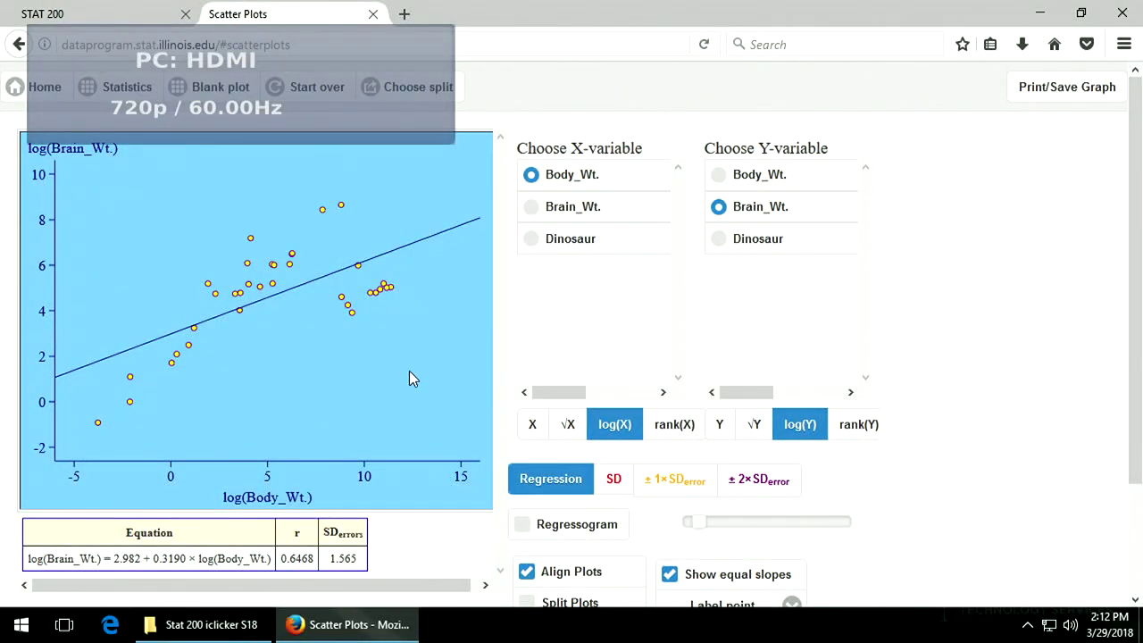
# - Label the dinosaur points (Dipliodocus, Dinosaur1, Brachiosaurus, Tyrannosaurus_Rex), both elephants and Human
pyautogui.click(406, 361)
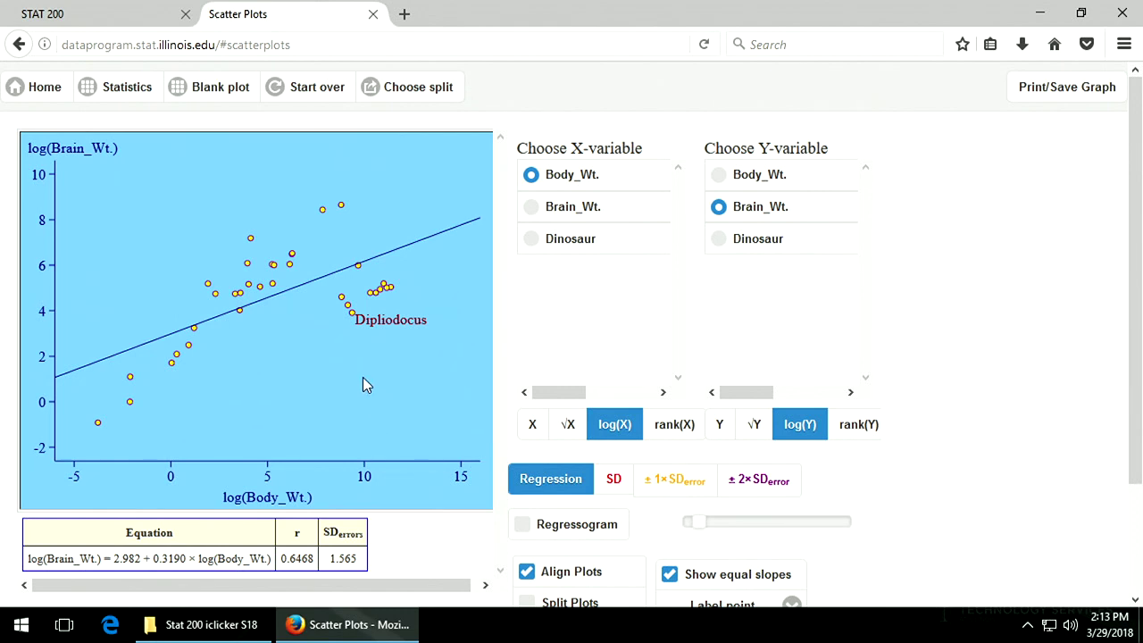
pyautogui.click(347, 304)
pyautogui.click(385, 284)
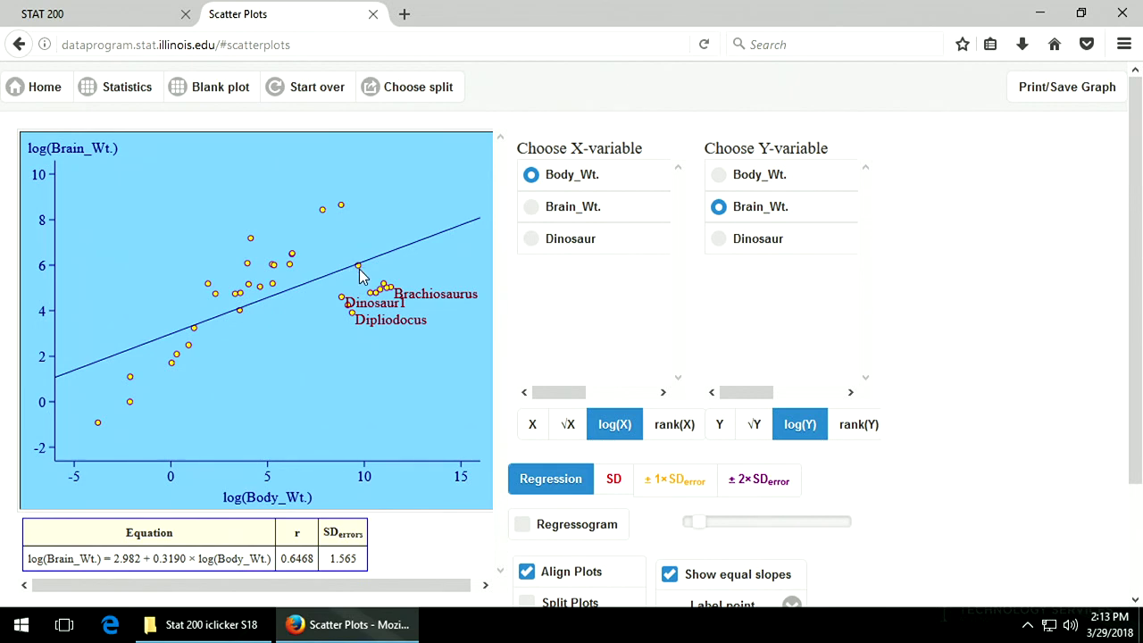
pyautogui.click(359, 269)
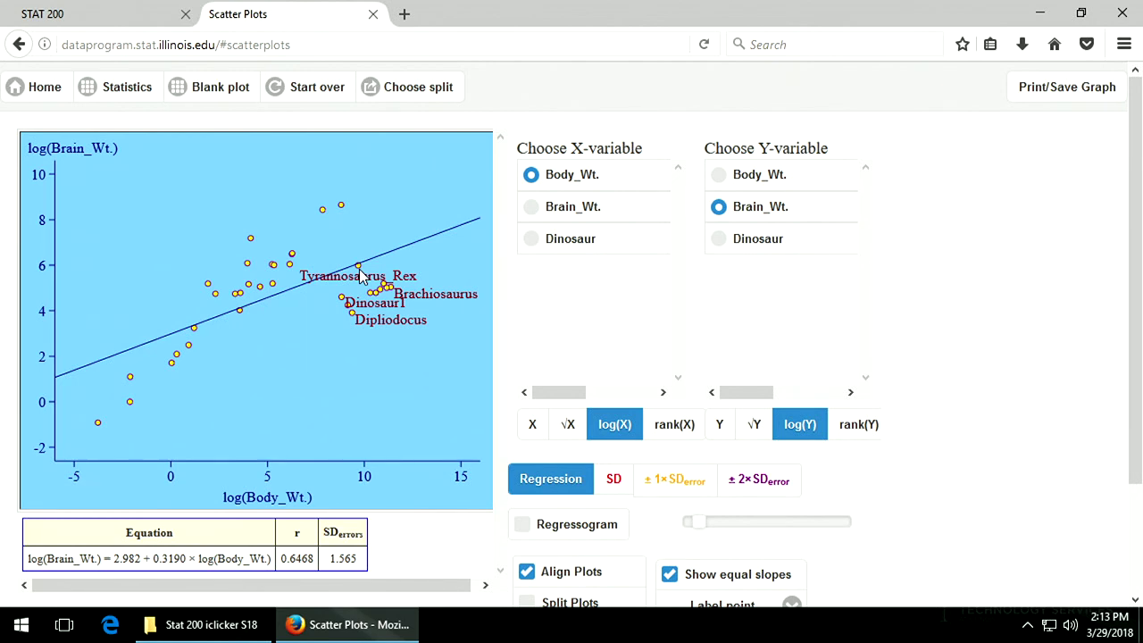
pyautogui.click(340, 205)
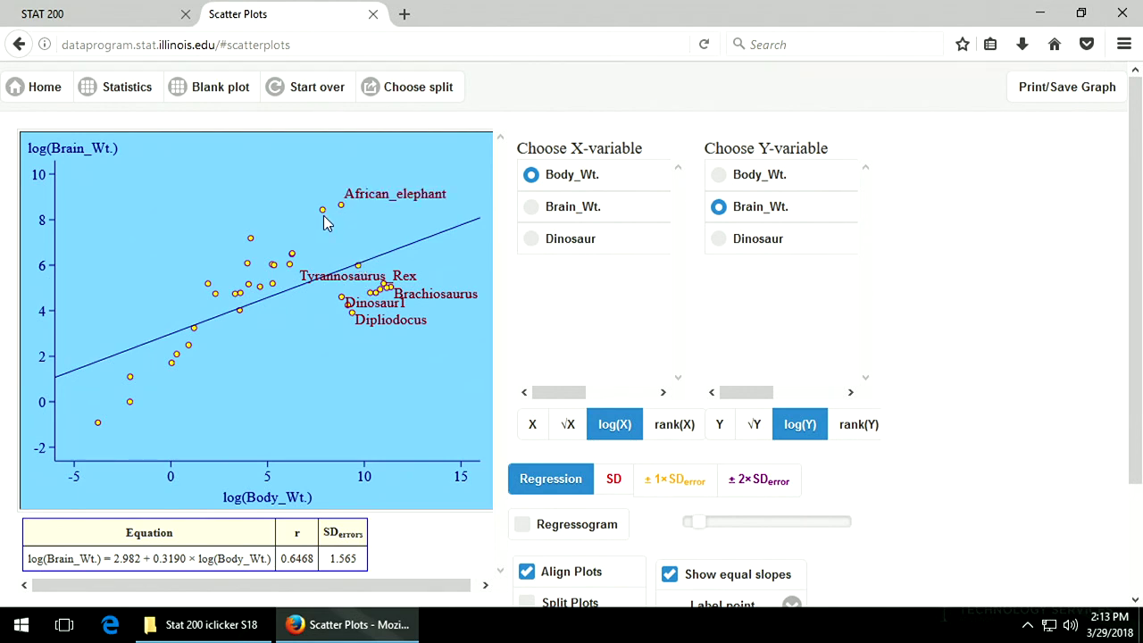
pyautogui.click(321, 210)
pyautogui.click(252, 226)
# - Label Mouse, Golden_hamster, Mole, Cat, Rhesus_monkey, Chimpanzee, Grey_wolf and Kangaroo, then reset the plot
pyautogui.click(98, 423)
pyautogui.click(131, 403)
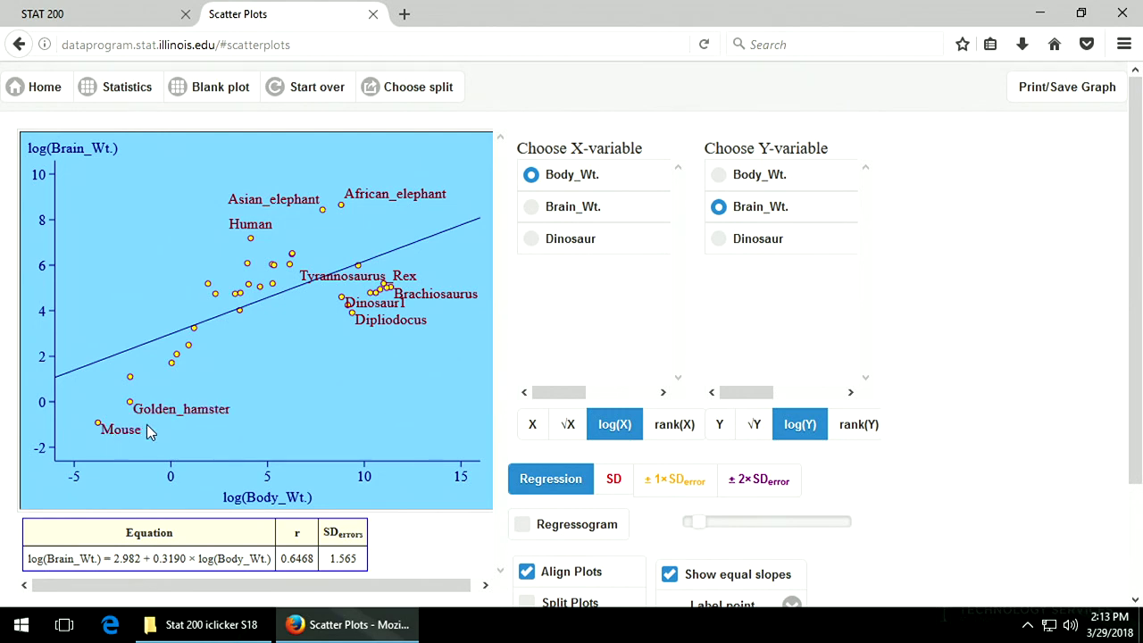
pyautogui.click(131, 378)
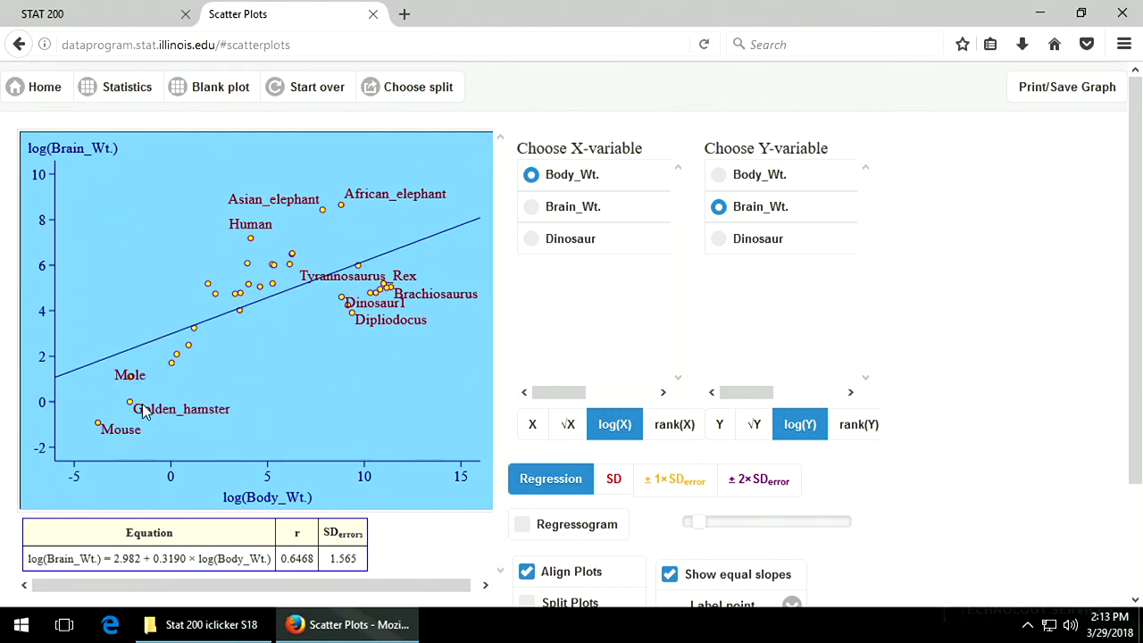
pyautogui.click(206, 335)
pyautogui.click(206, 335)
pyautogui.click(210, 285)
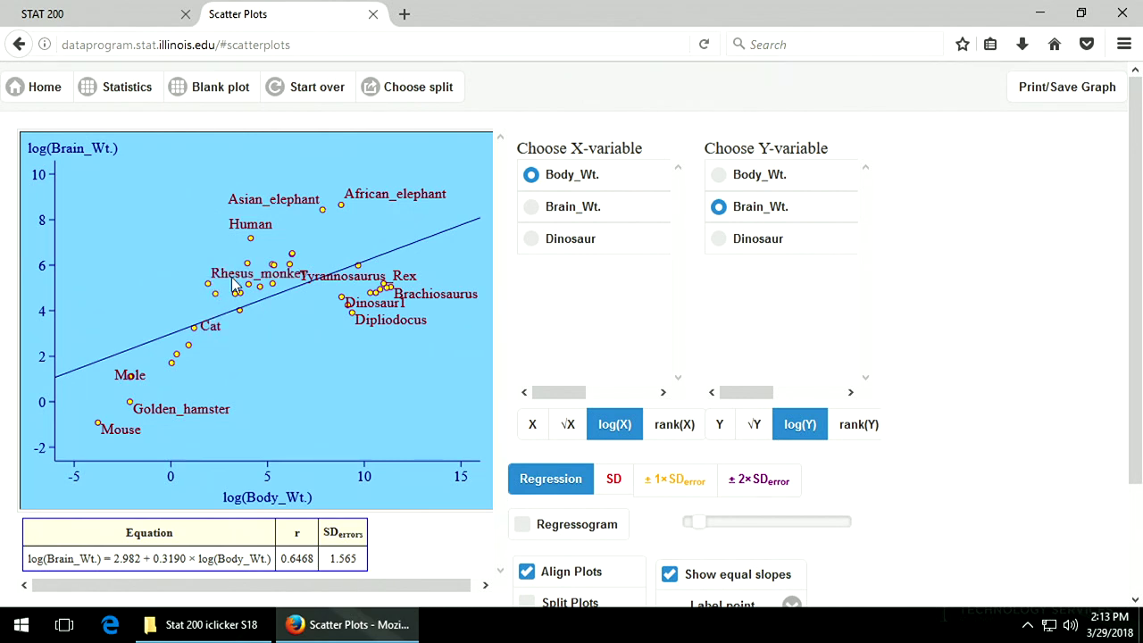
pyautogui.click(245, 263)
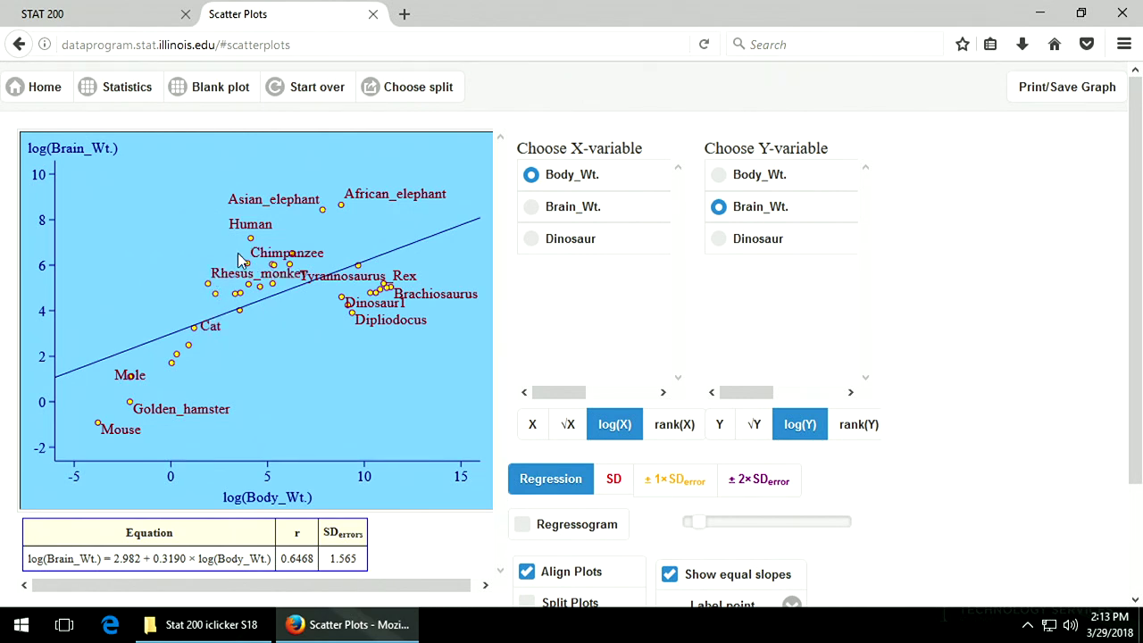
pyautogui.click(245, 305)
pyautogui.click(241, 311)
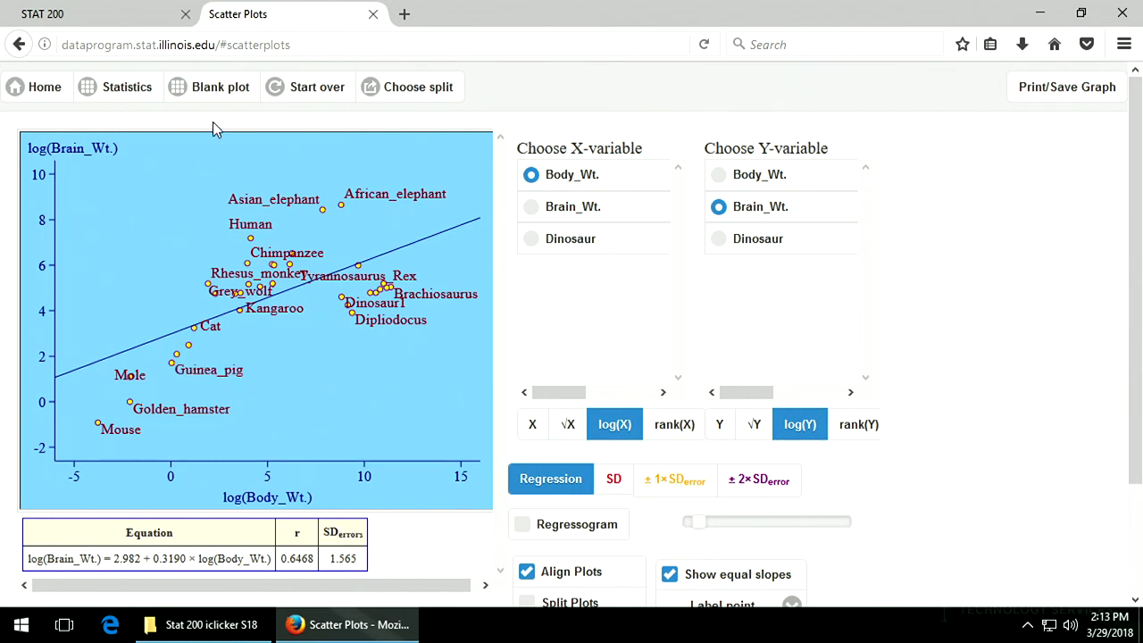
pyautogui.click(313, 86)
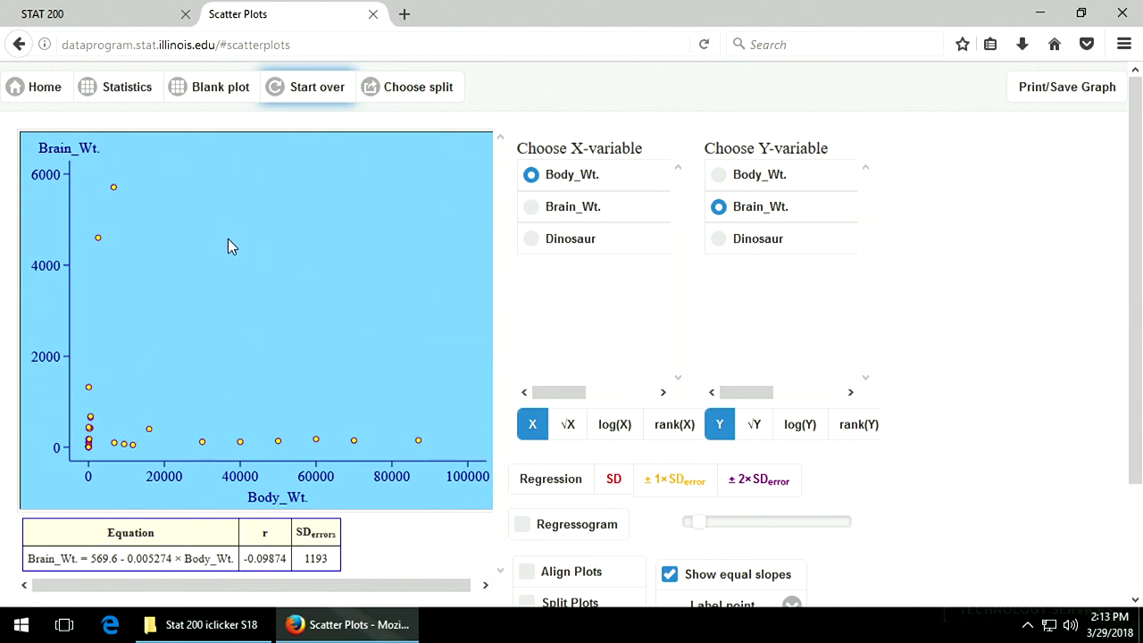
# - Plot log(Brain_Wt.) against log(Body_Wt.) with the fitted regression line
pyautogui.click(628, 438)
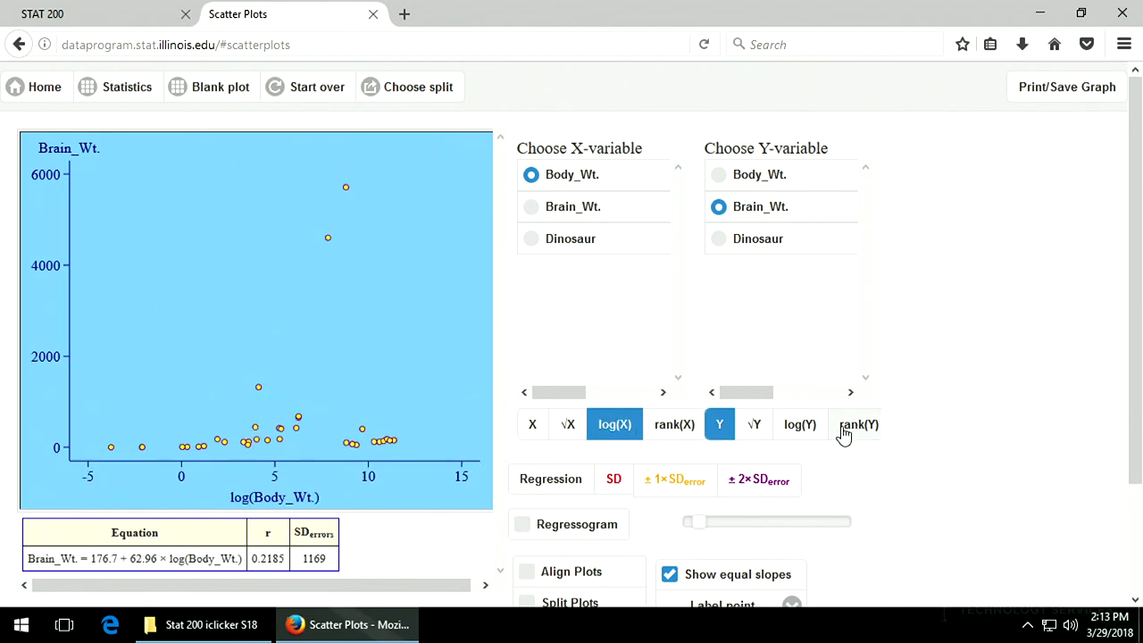
pyautogui.click(801, 440)
pyautogui.click(555, 480)
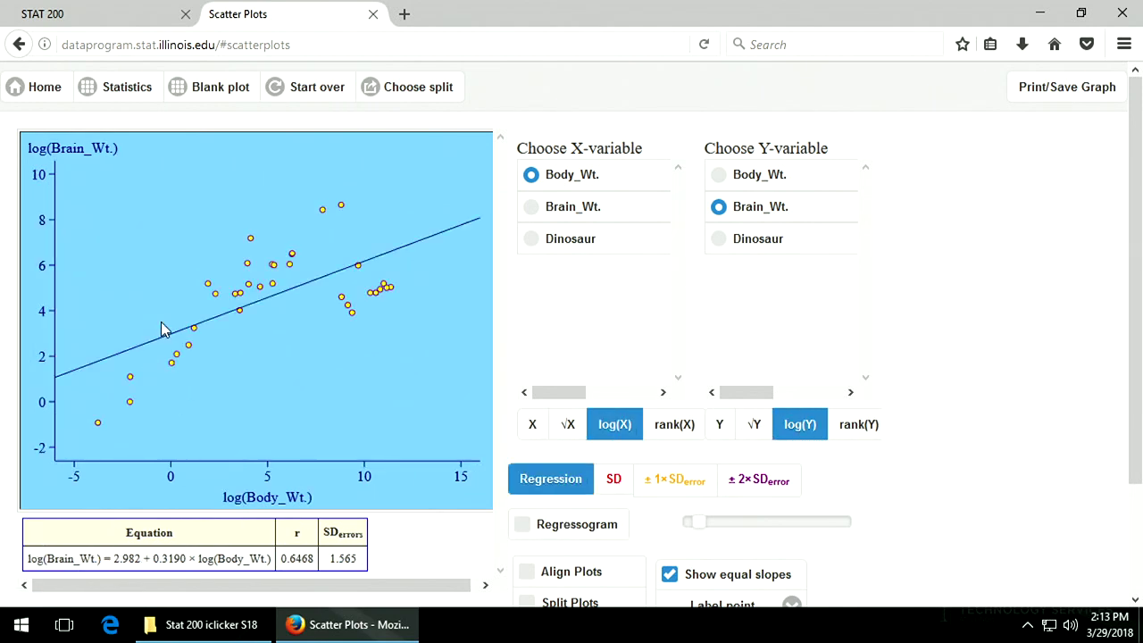
pyautogui.scroll(-2, 182, 331)
pyautogui.scroll(2, 182, 331)
pyautogui.click(189, 342)
# - Choose Dinosaur as the variable to split the data on
pyautogui.click(426, 90)
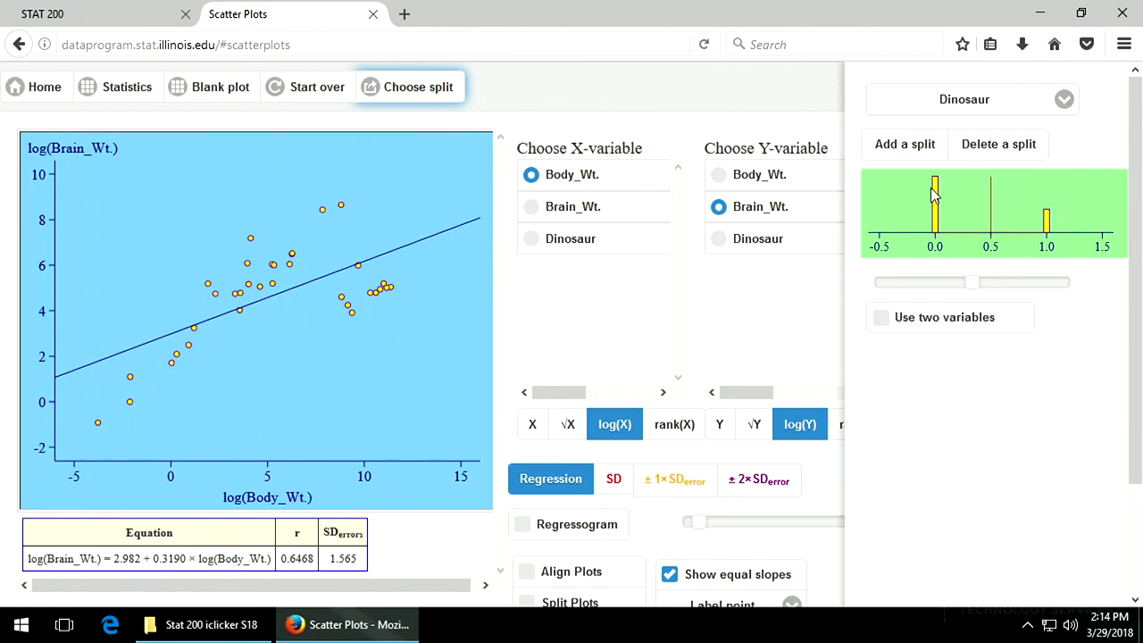
pyautogui.click(403, 378)
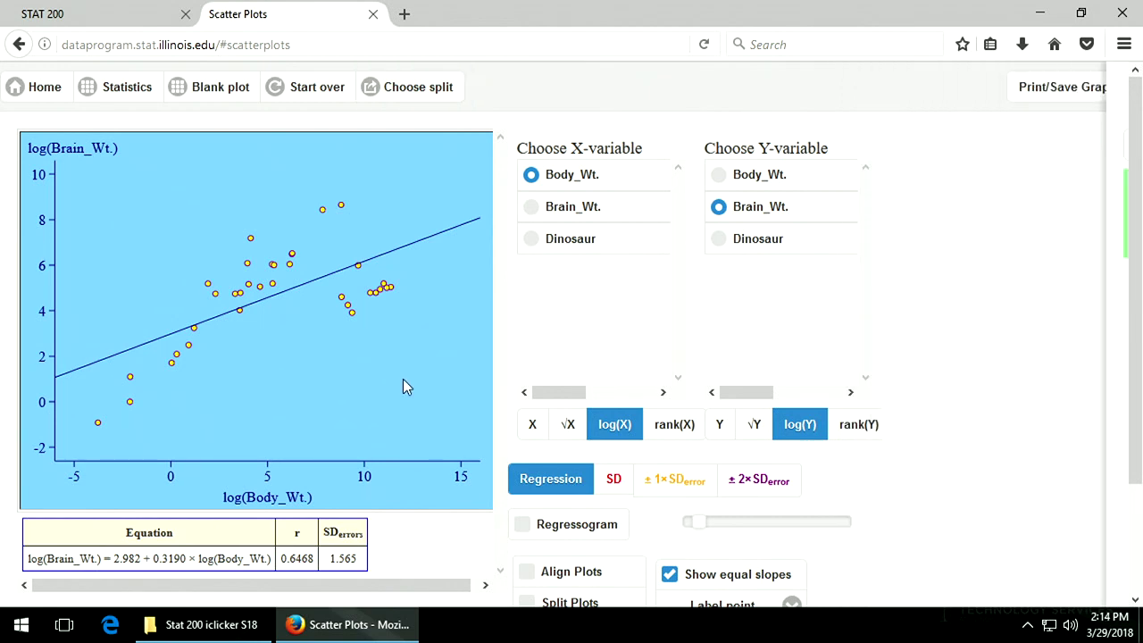
pyautogui.scroll(-2, 412, 366)
pyautogui.scroll(-1, 412, 375)
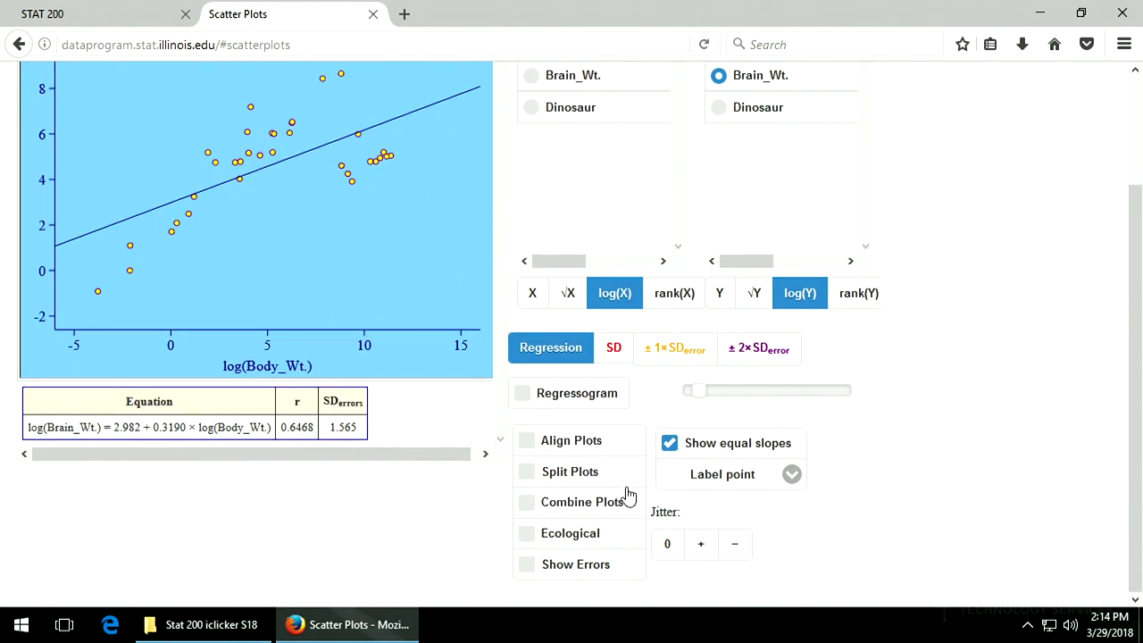
# - Split the scatter plot by Dinosaur level and overlay both groups on one plot
pyautogui.click(528, 475)
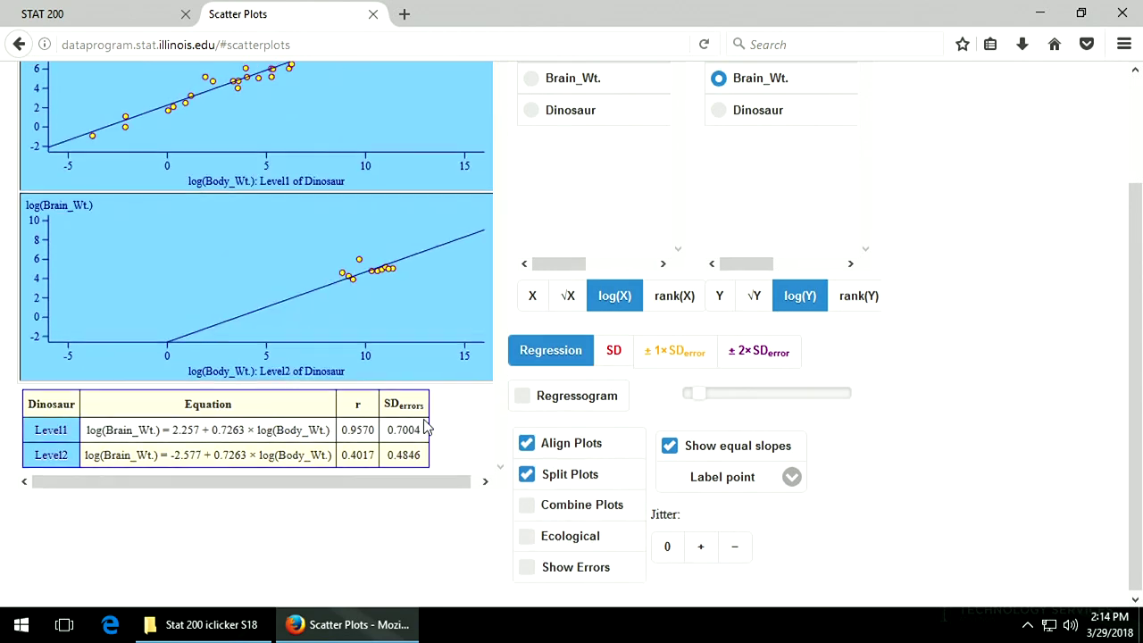
pyautogui.scroll(3, 423, 427)
pyautogui.scroll(-3, 425, 416)
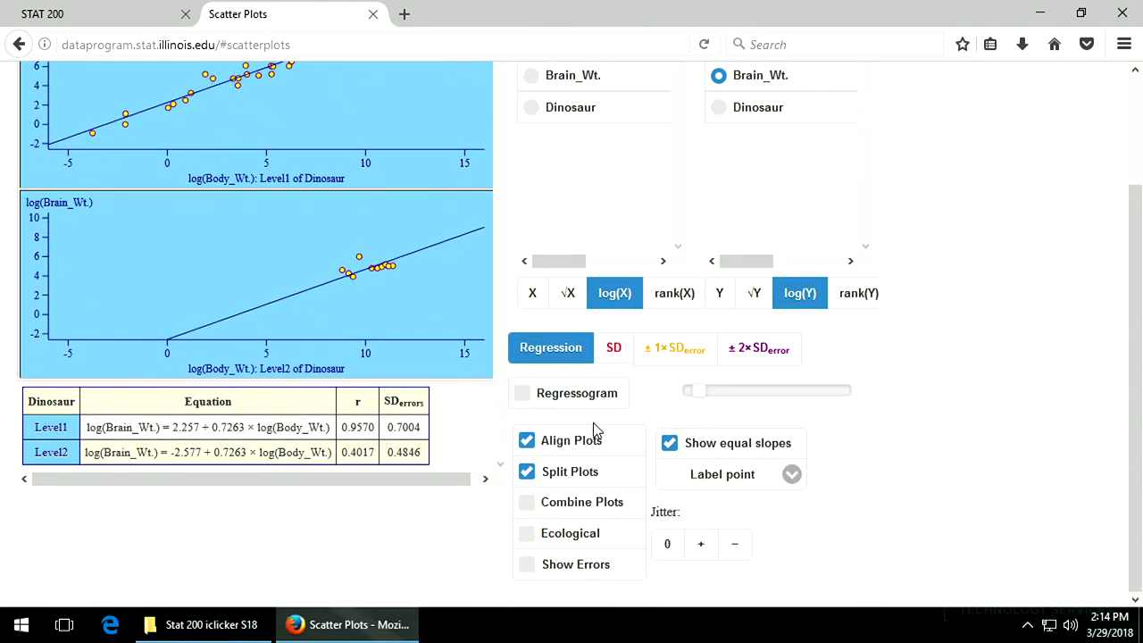
pyautogui.click(528, 503)
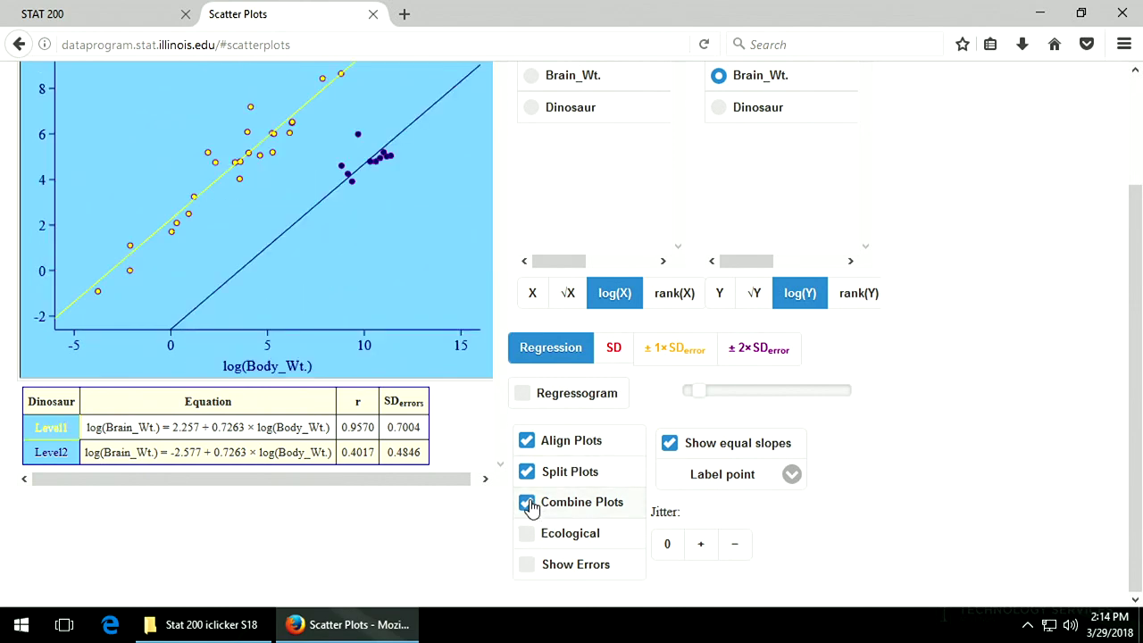
pyautogui.scroll(3, 355, 463)
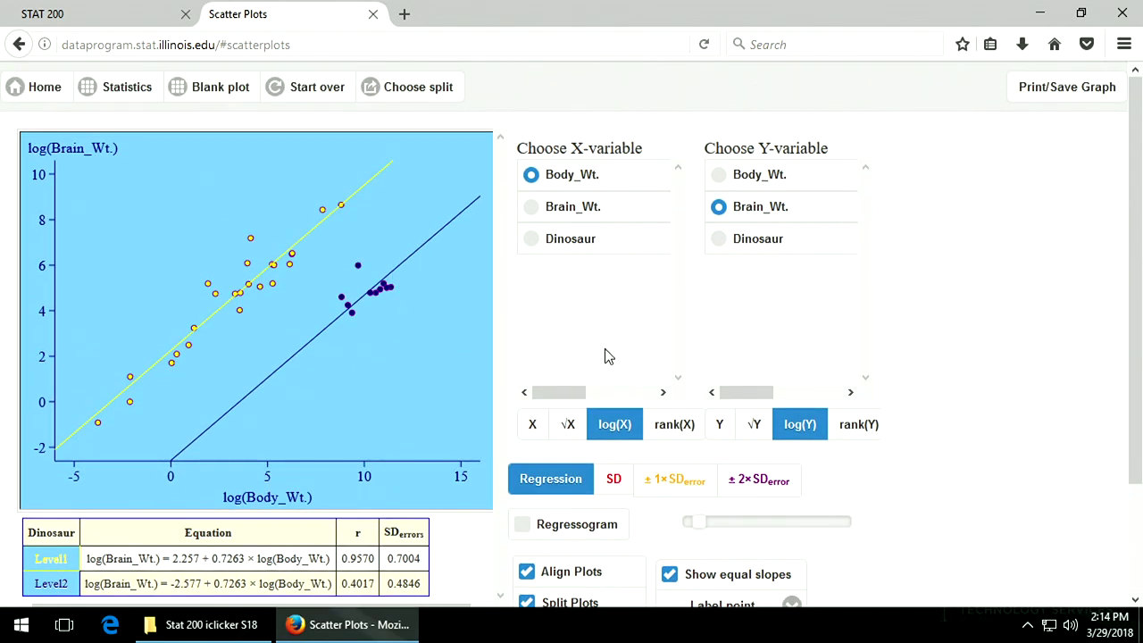
pyautogui.scroll(-3, 675, 554)
# - Compare separate slopes with a common 0.7263 slope for both groups, then return home
pyautogui.click(669, 472)
pyautogui.scroll(3, 316, 362)
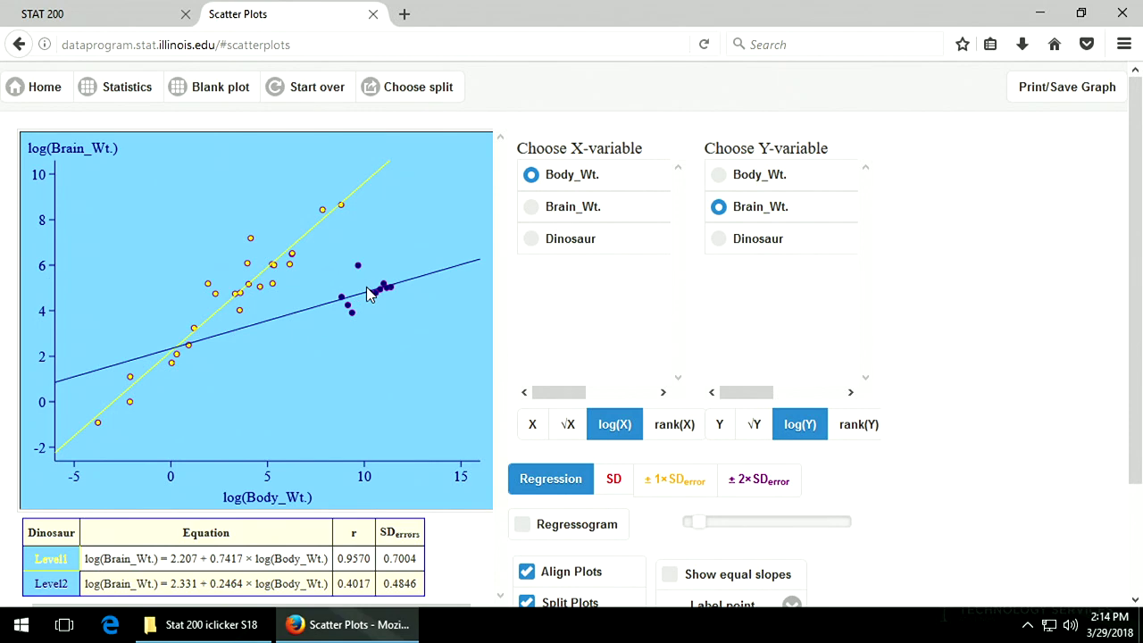
pyautogui.scroll(-2, 394, 358)
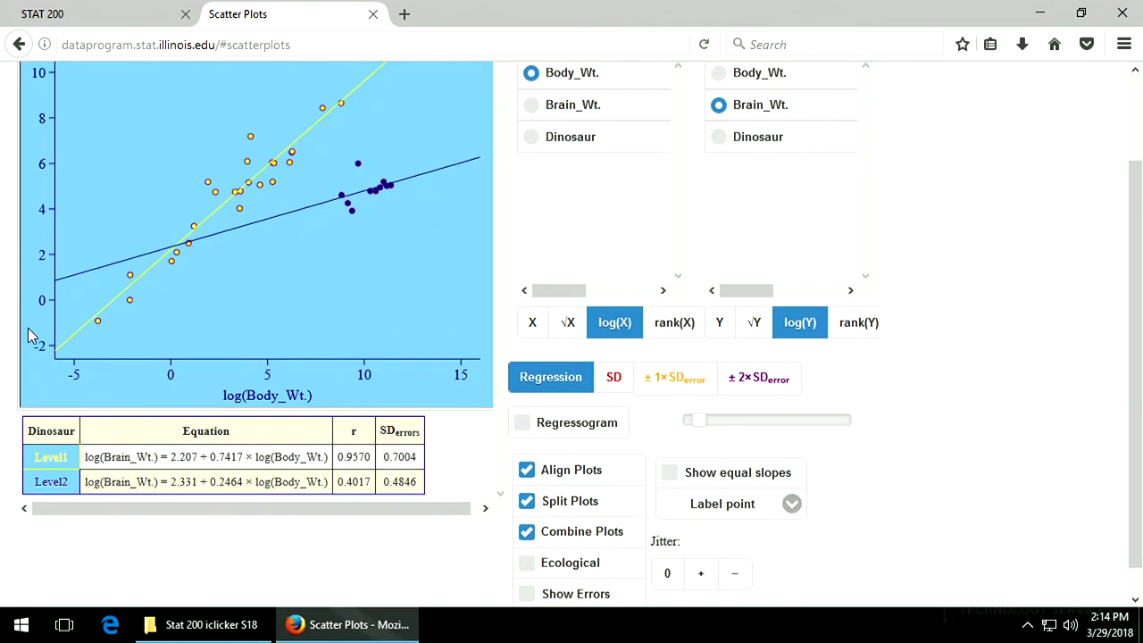
pyautogui.click(670, 472)
pyautogui.scroll(2, 306, 181)
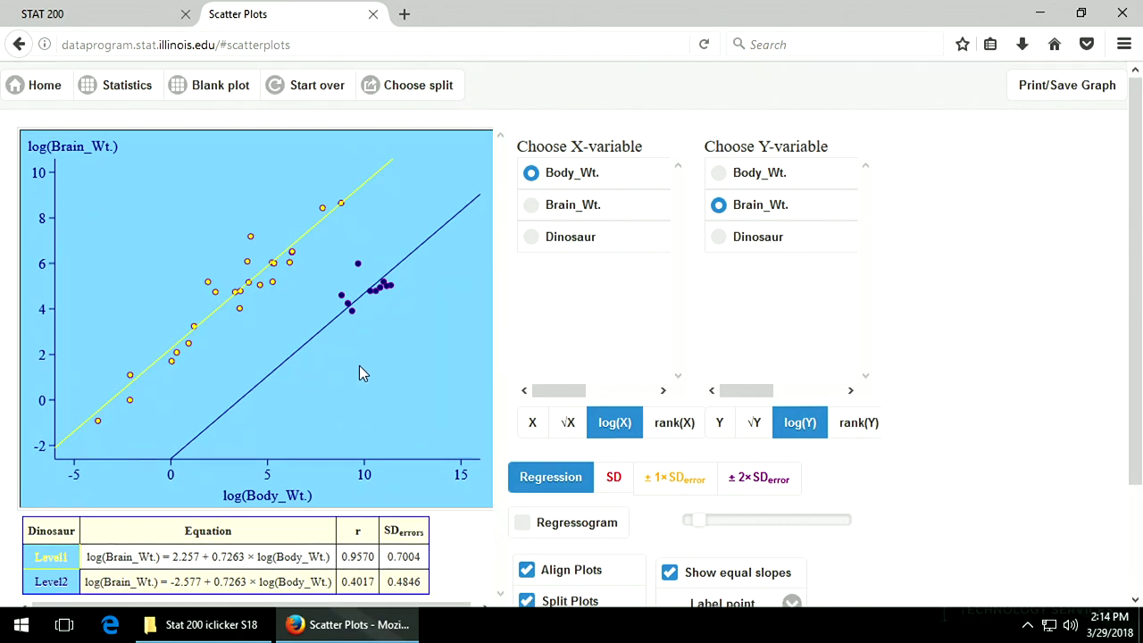
pyautogui.scroll(-2, 361, 373)
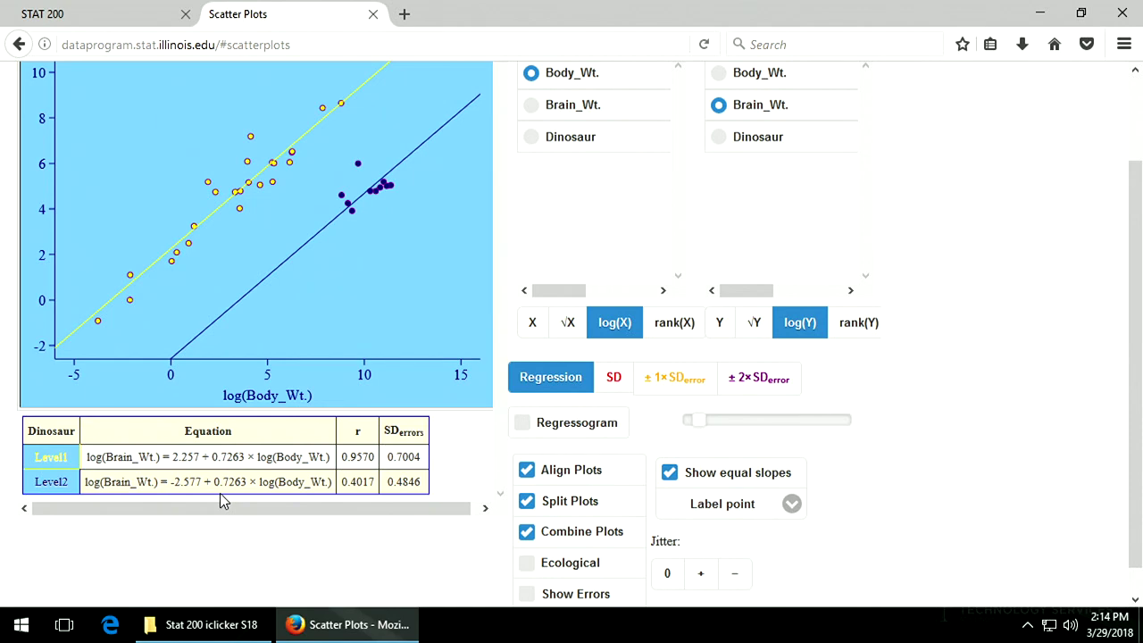
pyautogui.scroll(2, 226, 438)
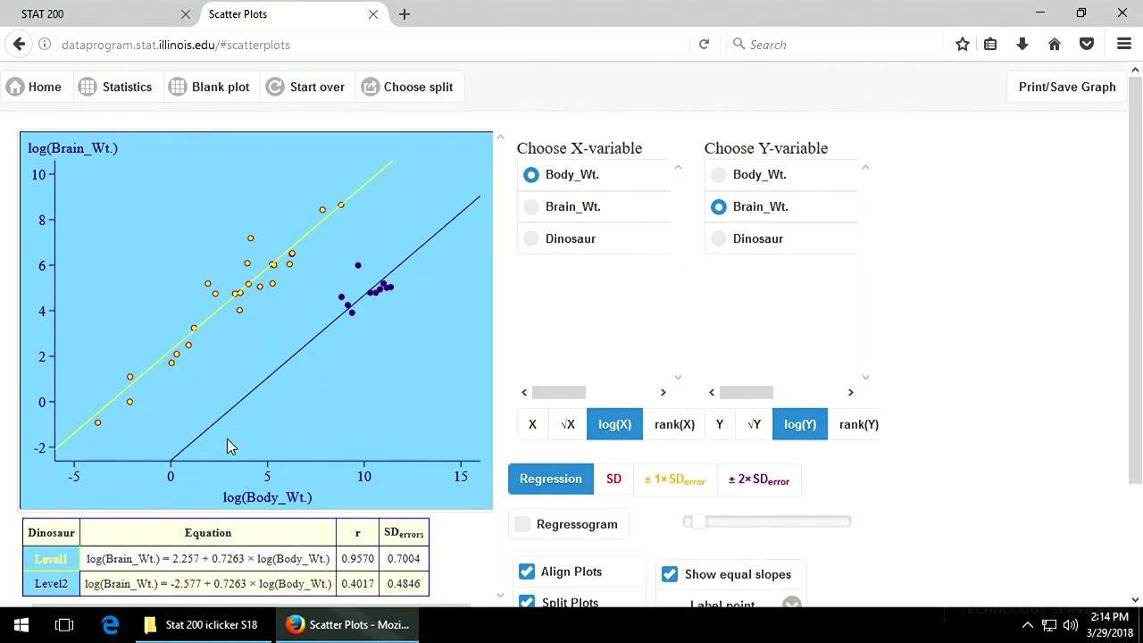
pyautogui.click(44, 93)
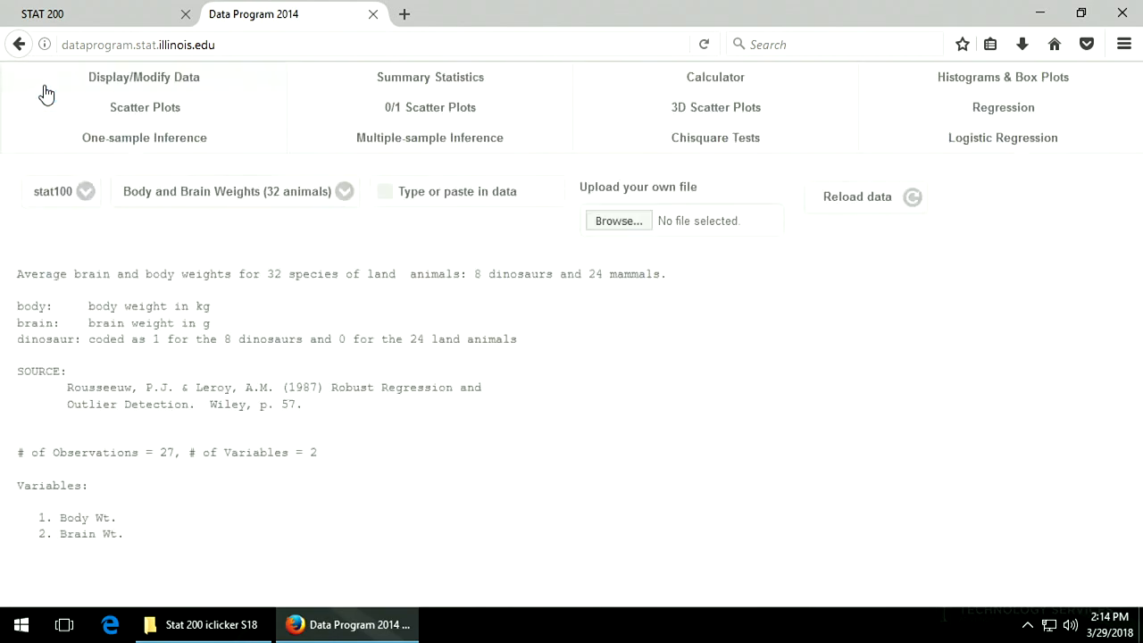
# - In Regression, set the response variable to log(Brain_Wt.)
pyautogui.click(979, 105)
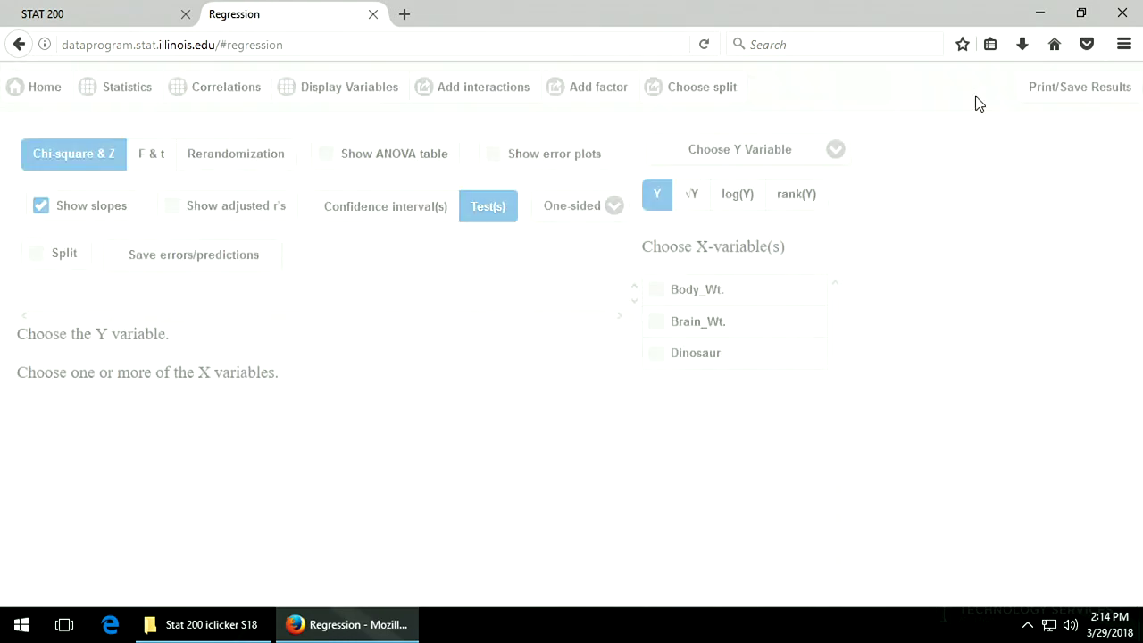
pyautogui.click(837, 161)
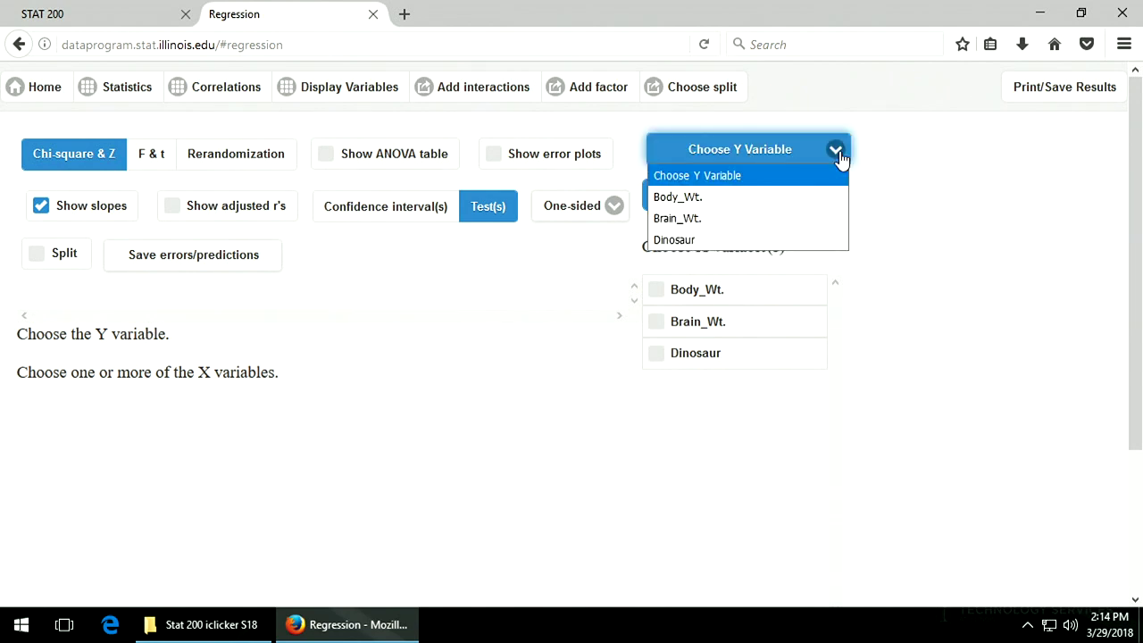
pyautogui.click(778, 219)
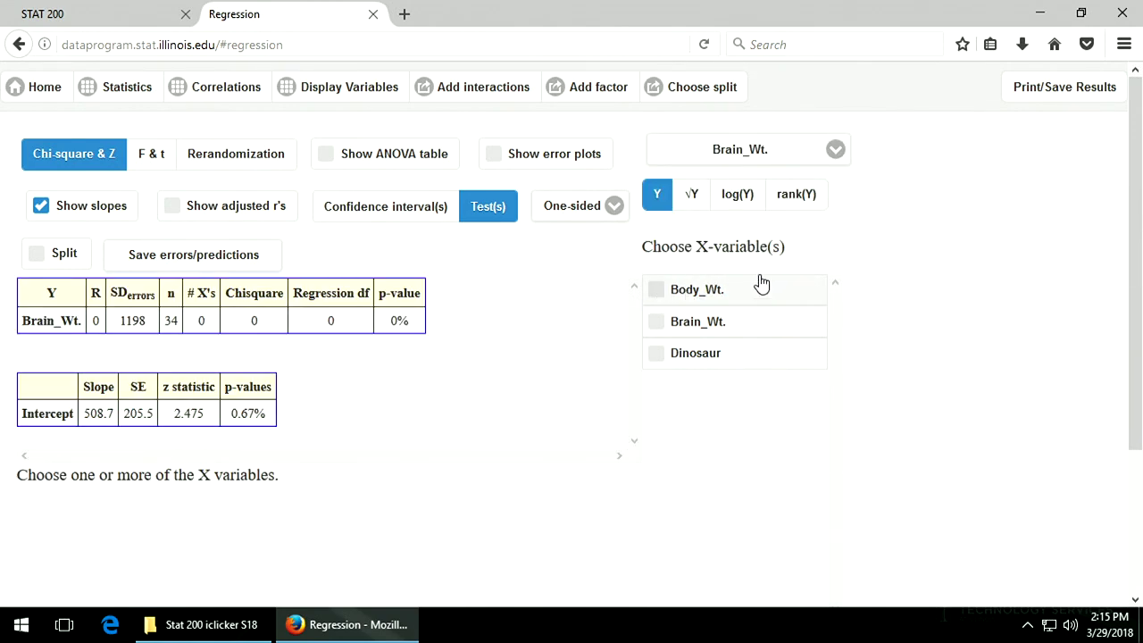
pyautogui.scroll(-2, 759, 283)
pyautogui.scroll(2, 755, 286)
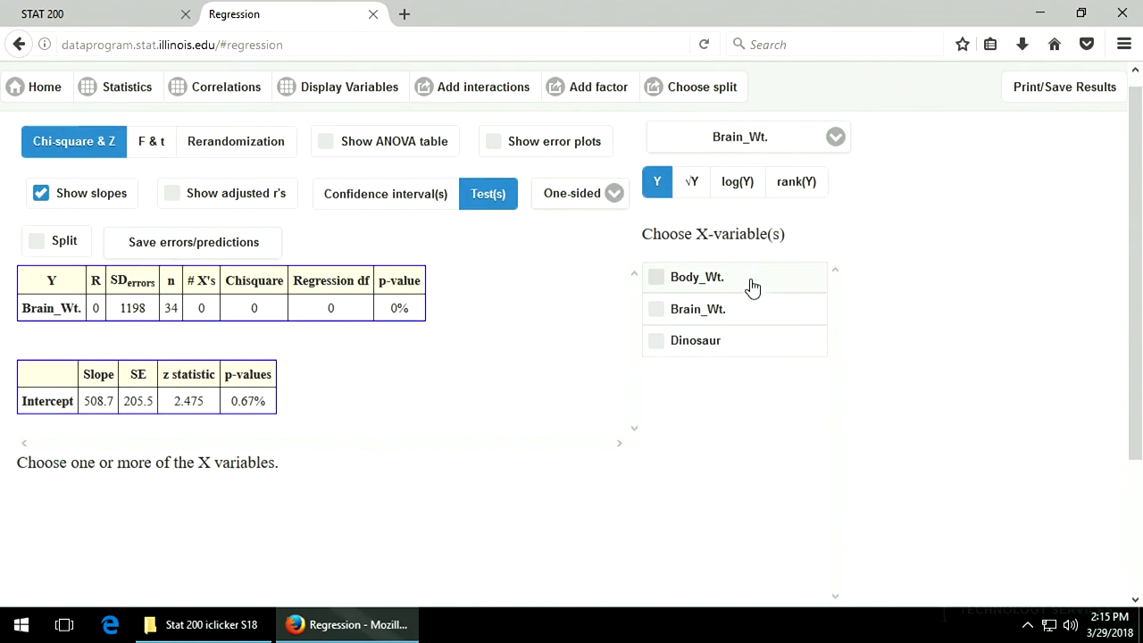
pyautogui.click(739, 197)
# - Add Body_Wt. as a predictor and log-transform it, giving slope 0.3190
pyautogui.click(704, 295)
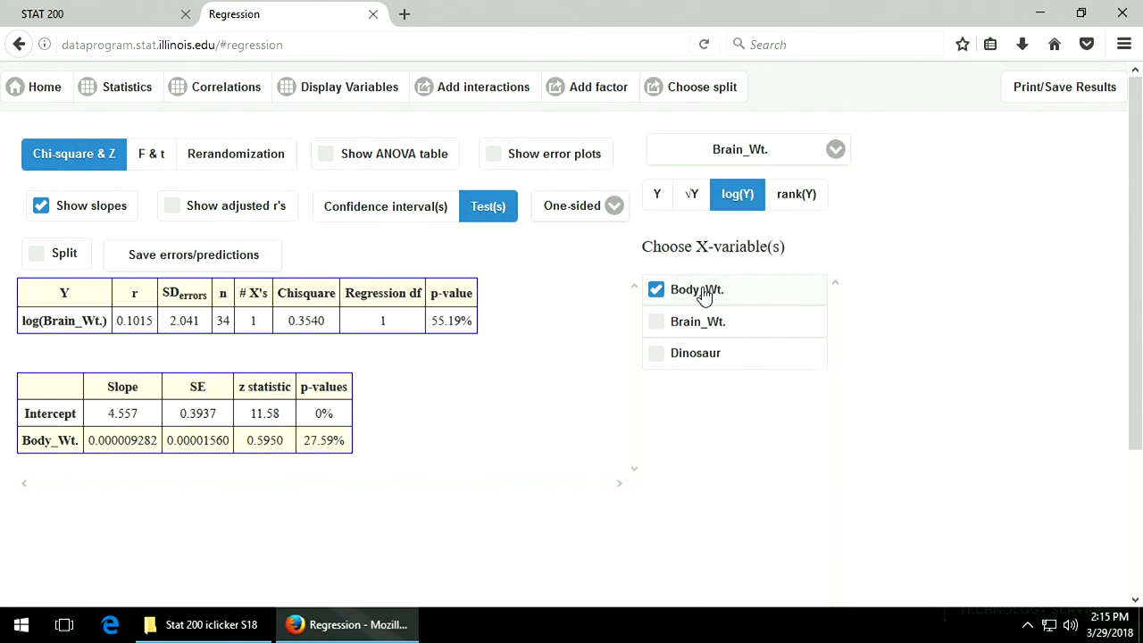
pyautogui.scroll(-2, 710, 297)
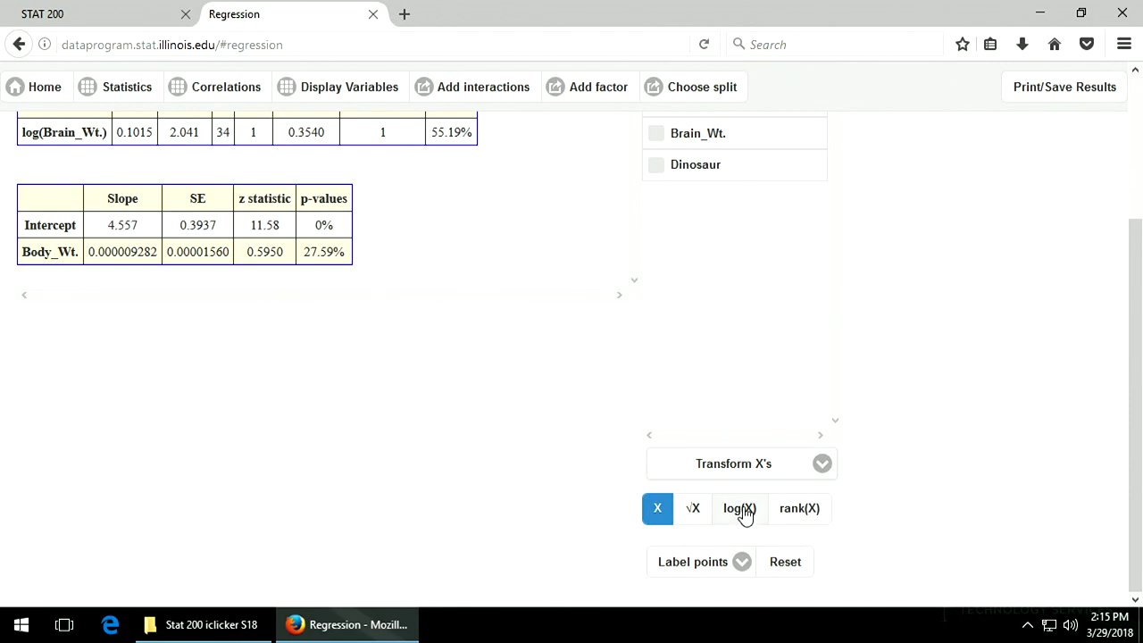
pyautogui.click(819, 468)
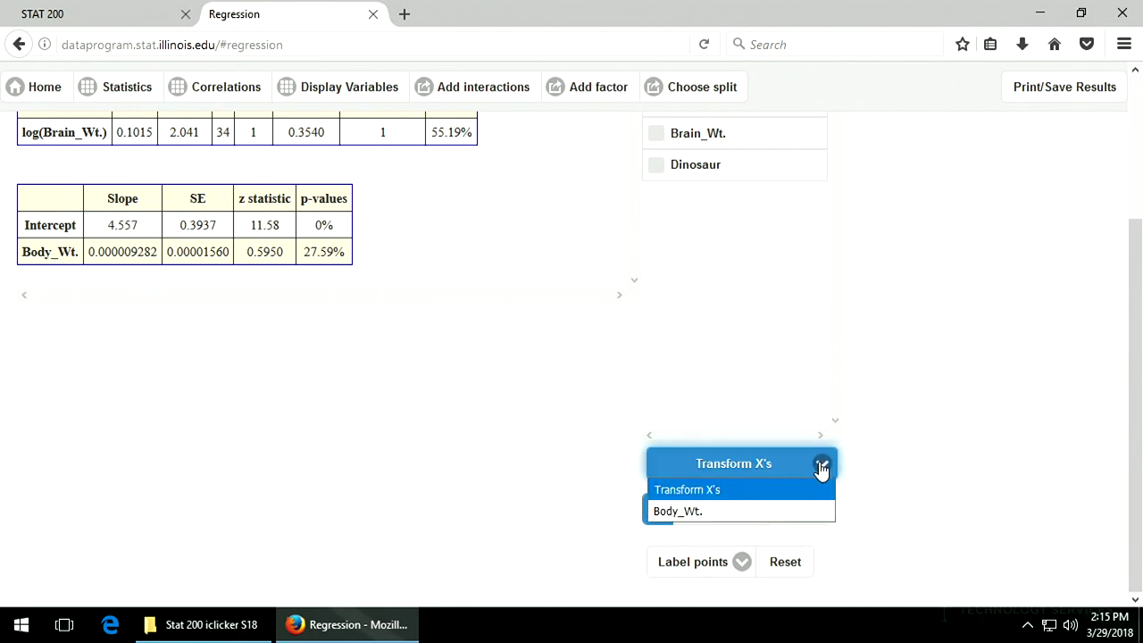
pyautogui.click(723, 518)
pyautogui.click(736, 510)
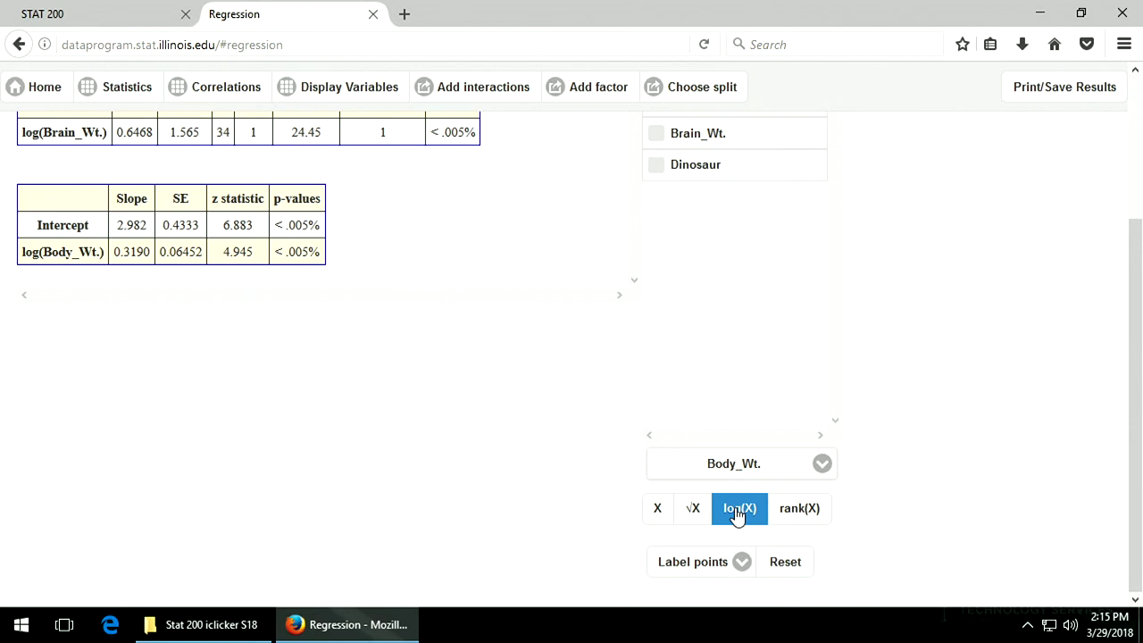
pyautogui.scroll(2, 701, 429)
pyautogui.scroll(2, 701, 429)
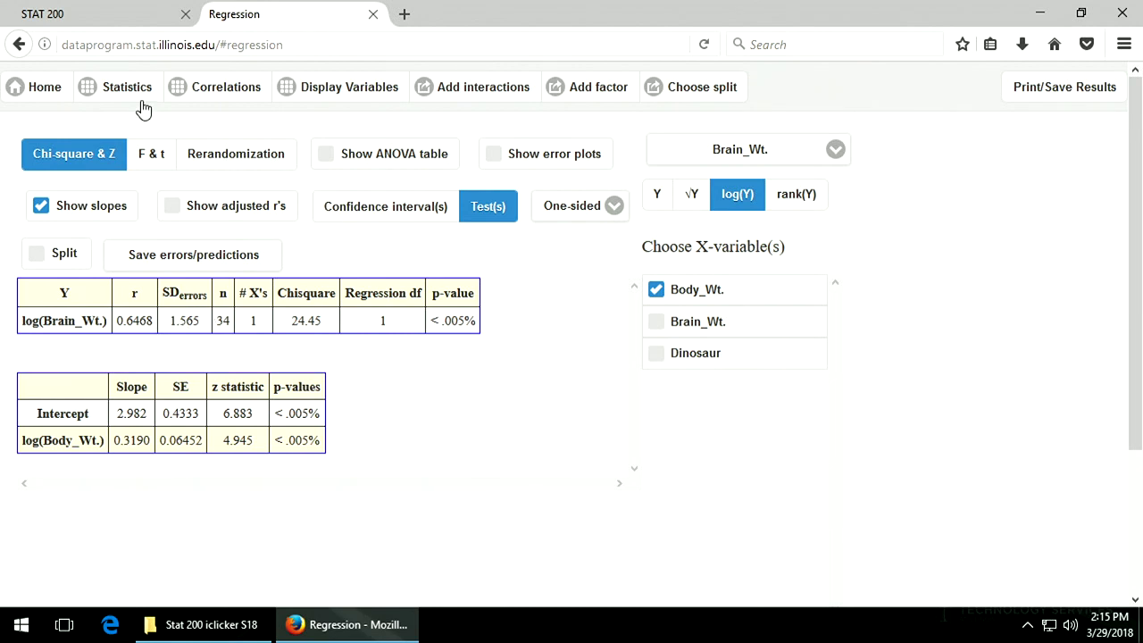
# - Switch to F and t tests, showing F 23.01 on 1 and 32 df, slope t 4.797
pyautogui.click(154, 153)
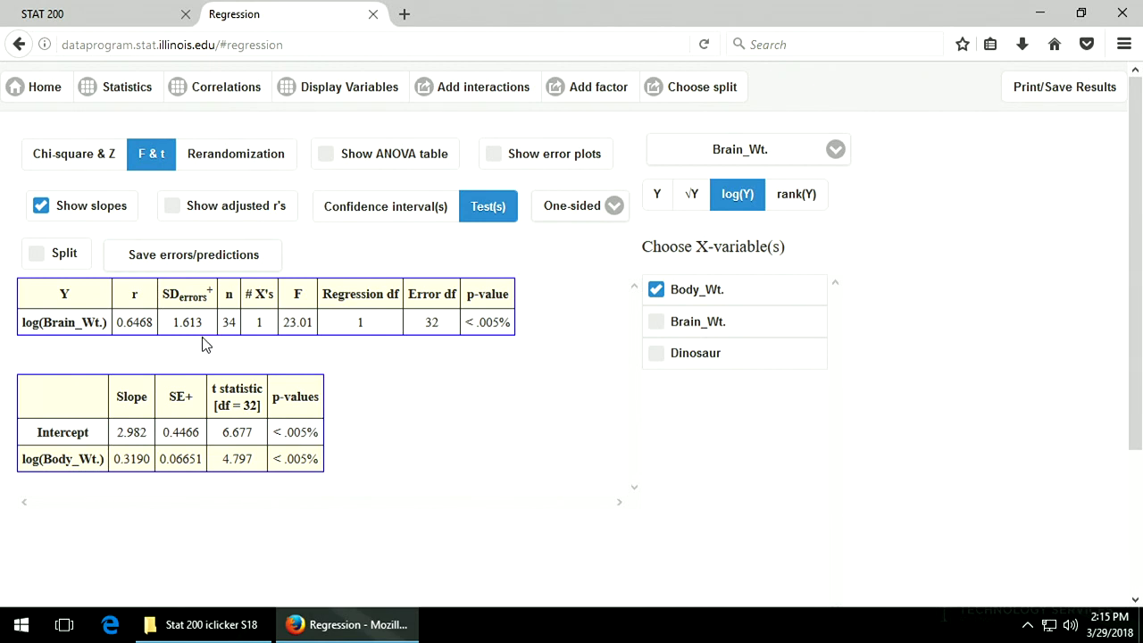
pyautogui.scroll(-2, 214, 344)
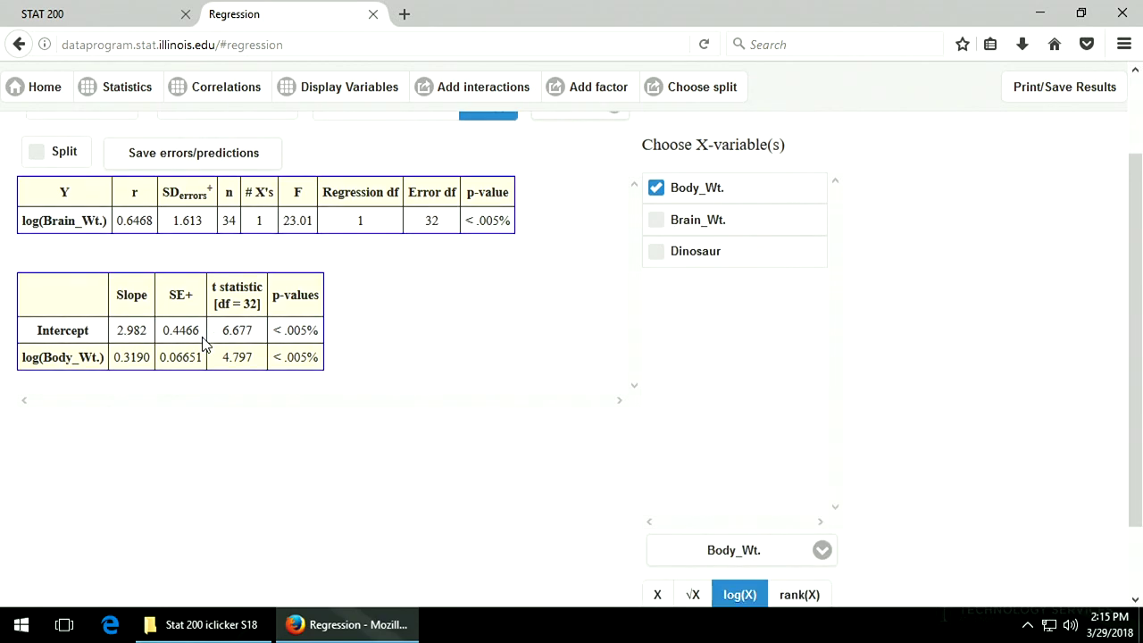
pyautogui.scroll(2, 604, 434)
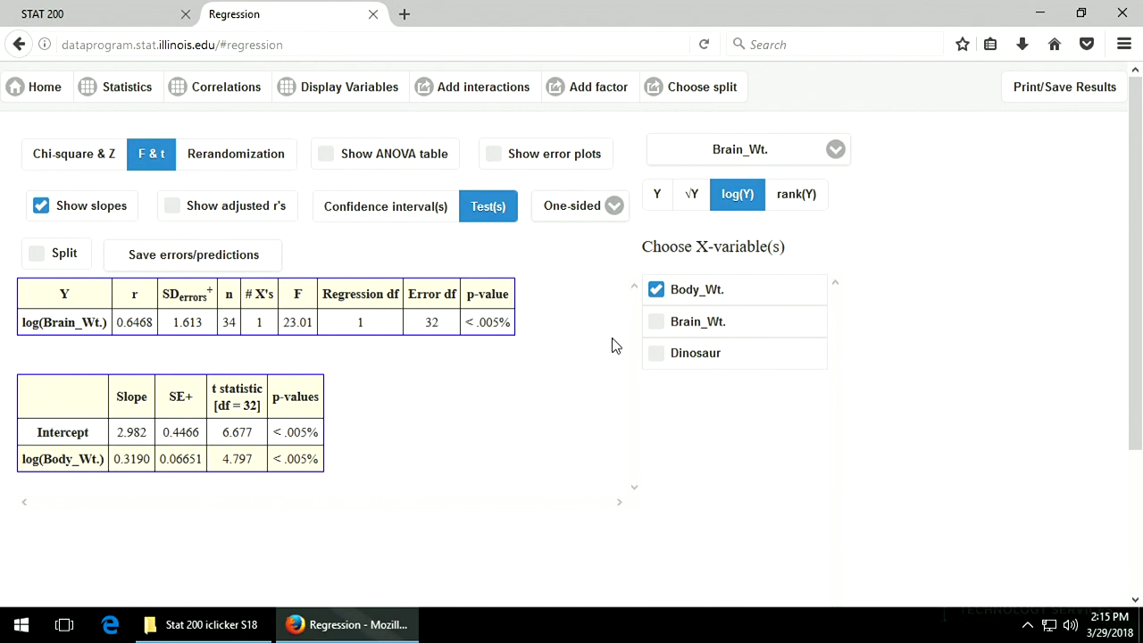
# - Include the Dinosaur indicator as a predictor, giving F 124.1 and Dinosaur slope −4.833
pyautogui.click(657, 356)
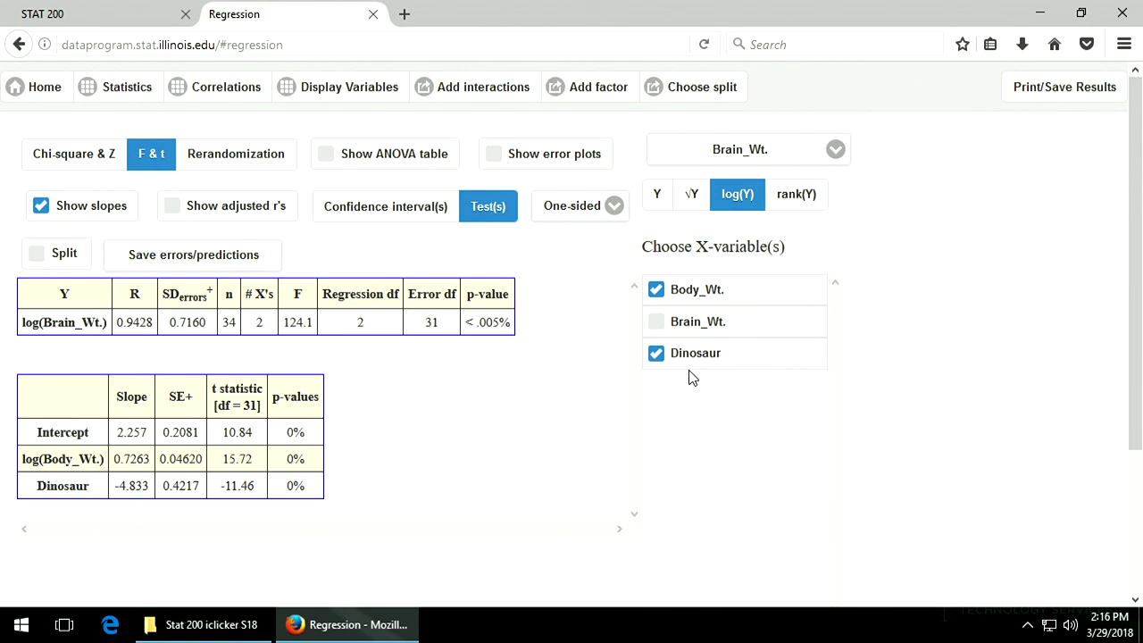
pyautogui.click(657, 361)
pyautogui.click(658, 361)
pyautogui.scroll(-3, 126, 453)
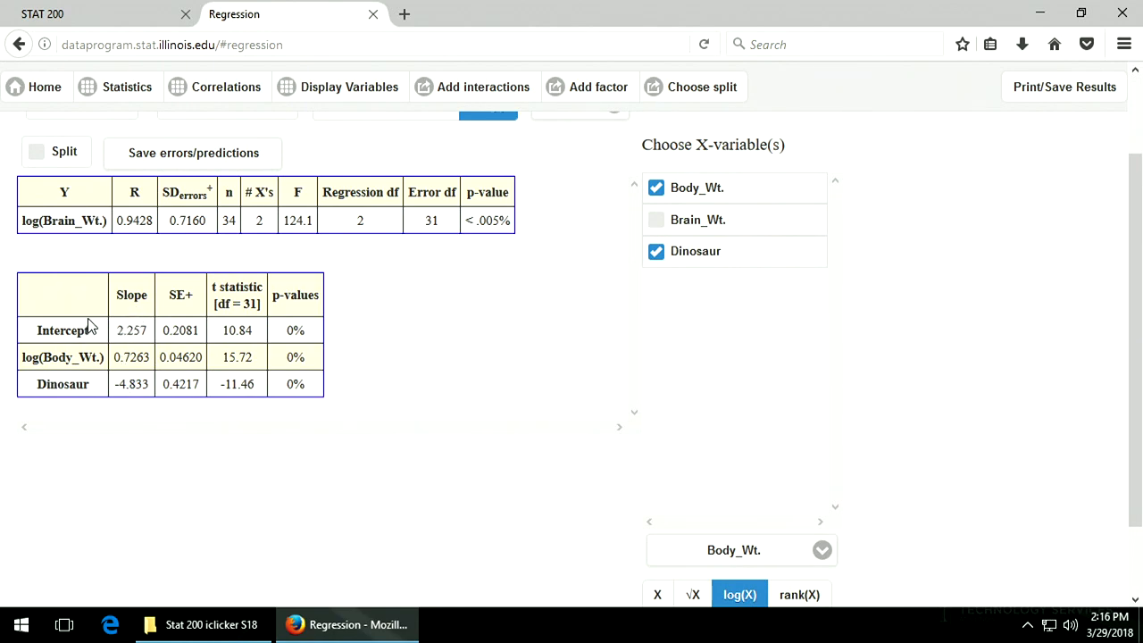
pyautogui.scroll(3, 75, 361)
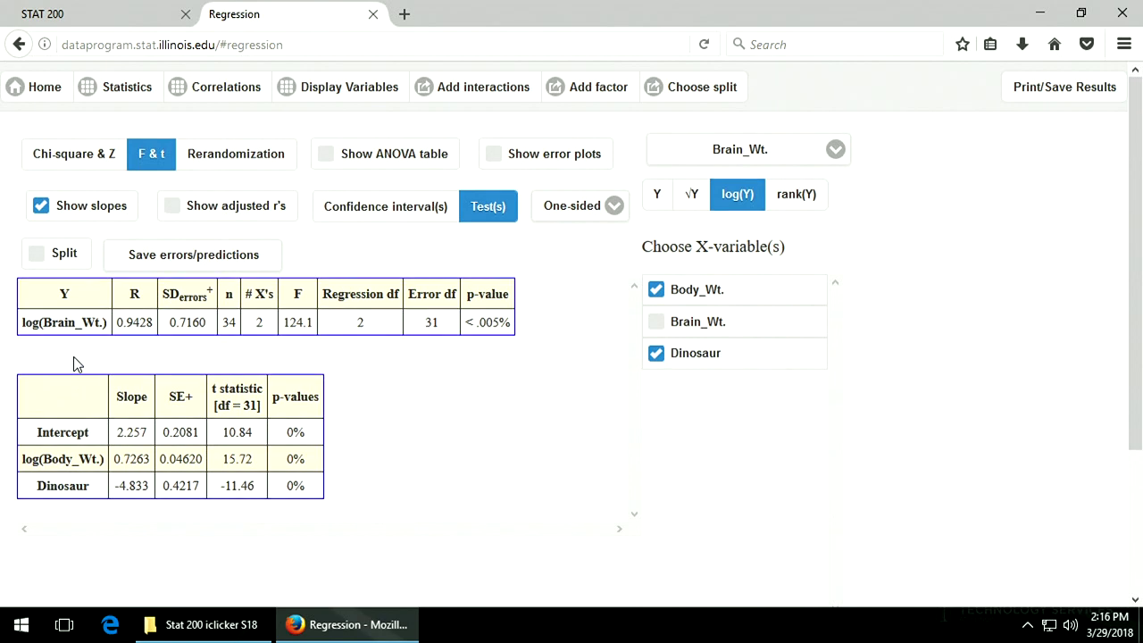